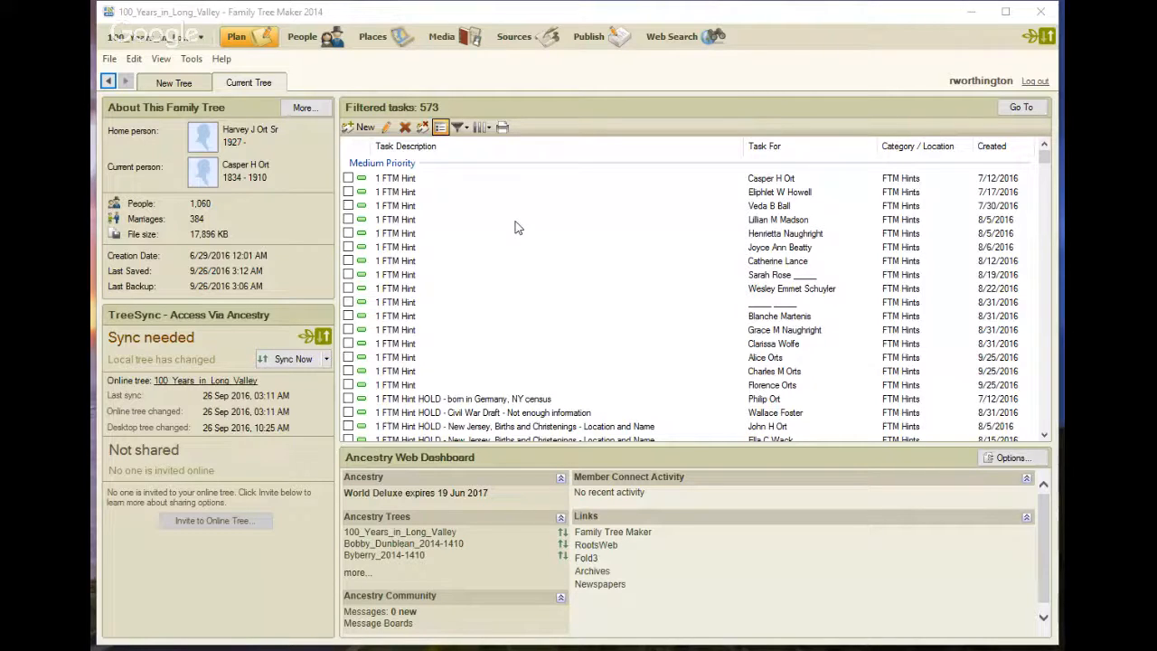
# - Open the People workspace, select the current person's wife and review her individual and shared facts
pyautogui.click(303, 44)
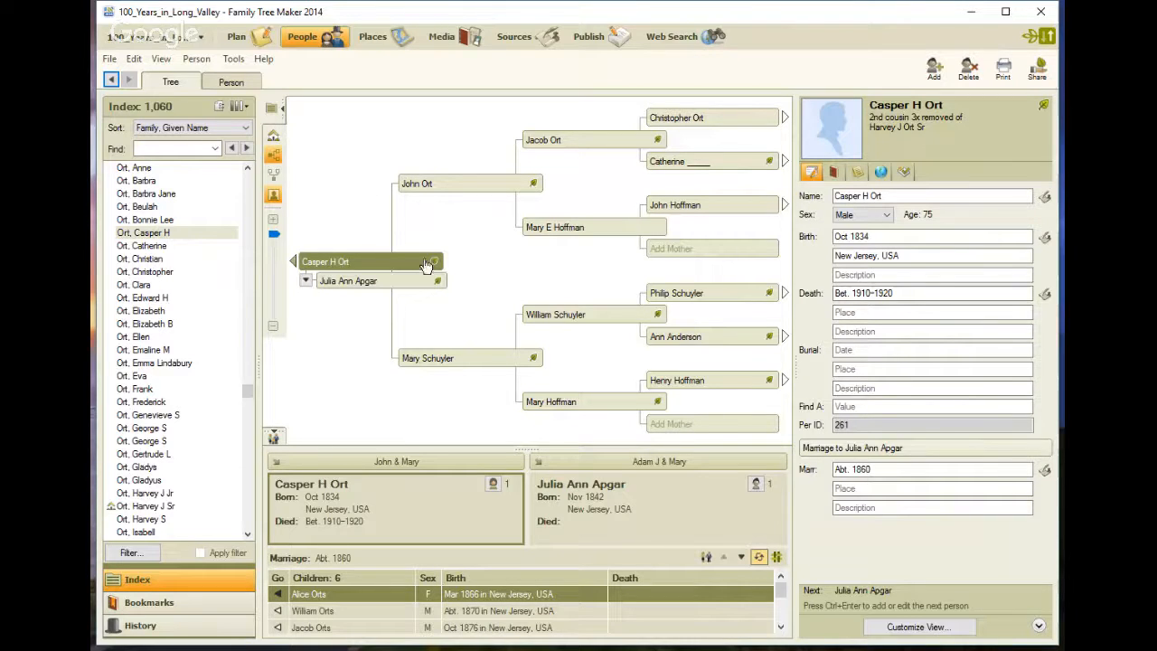
pyautogui.click(334, 293)
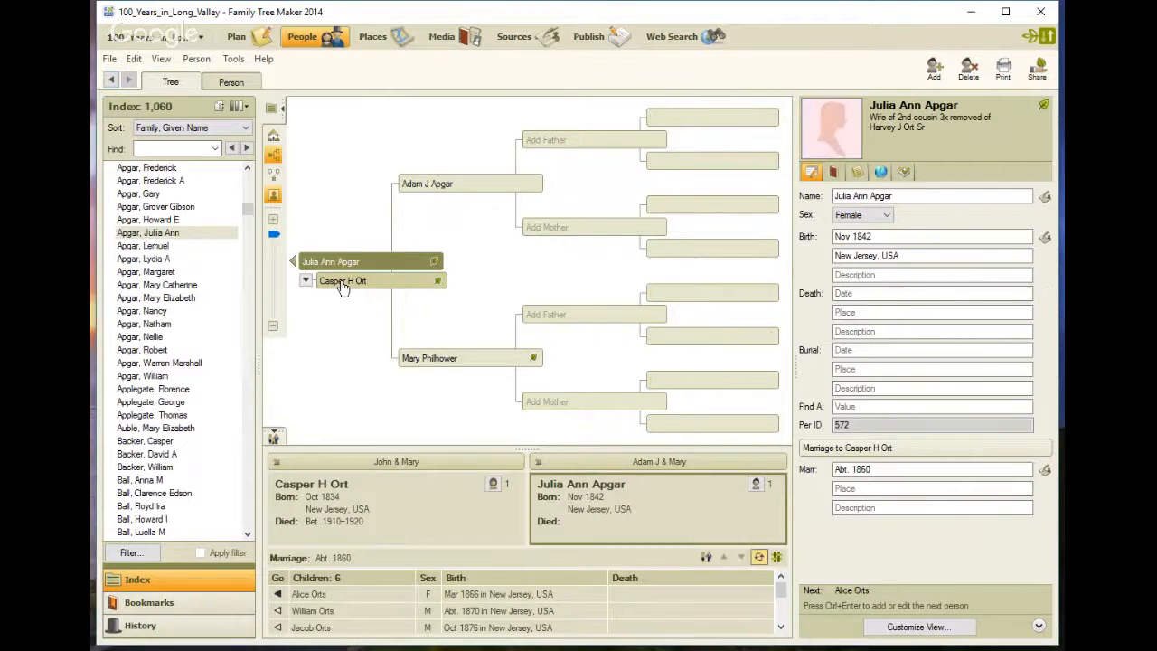
pyautogui.click(238, 83)
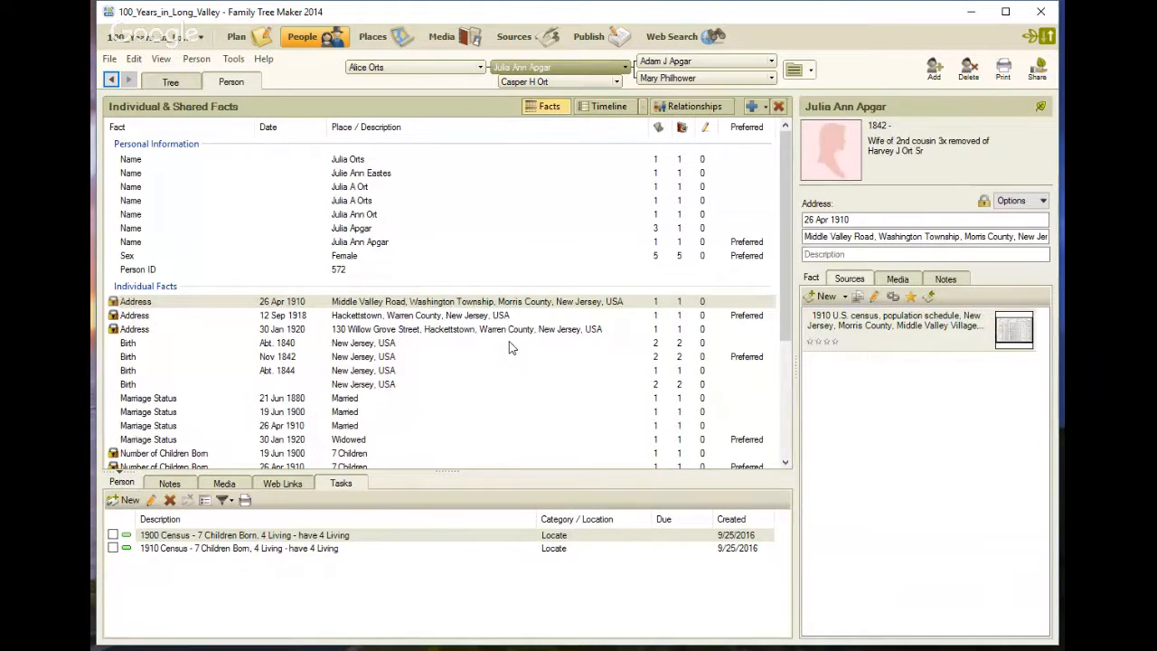
pyautogui.scroll(-3, 508, 348)
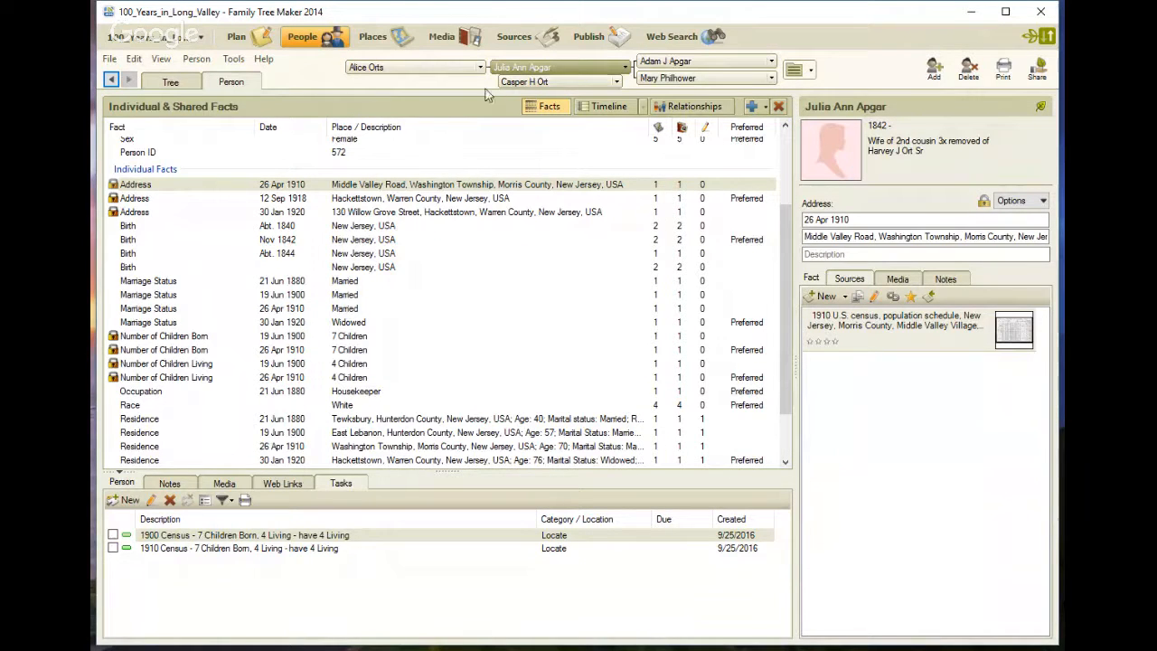
# - Switch back to the husband in the family tree and open his Ancestry hint in Web Search
pyautogui.click(529, 81)
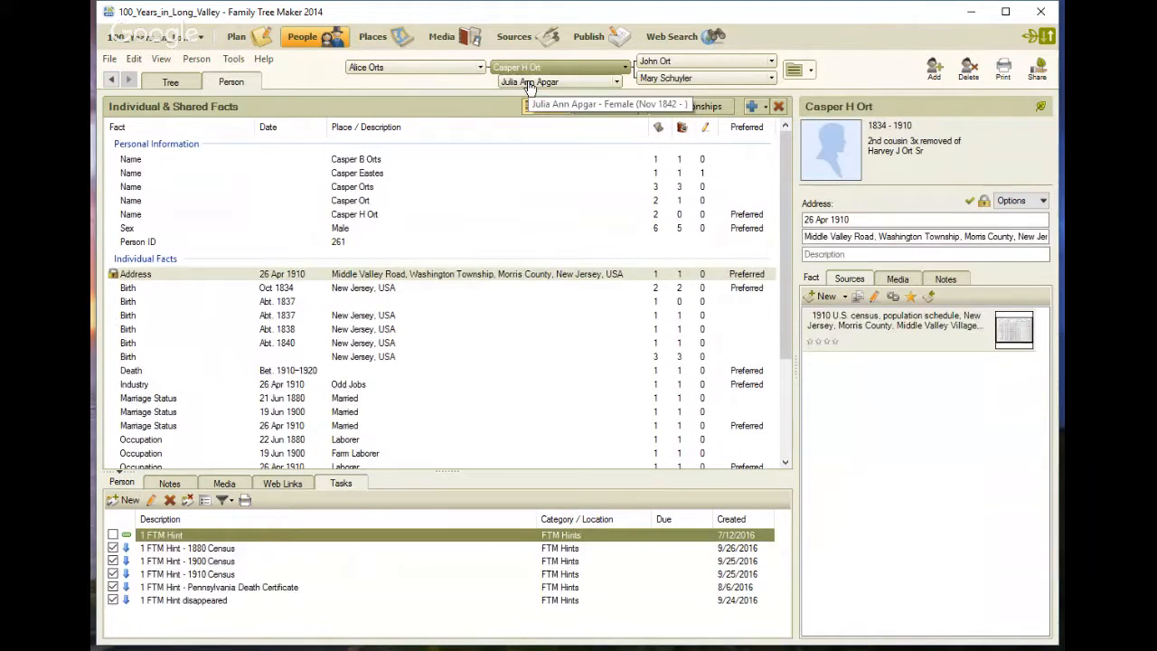
pyautogui.click(175, 83)
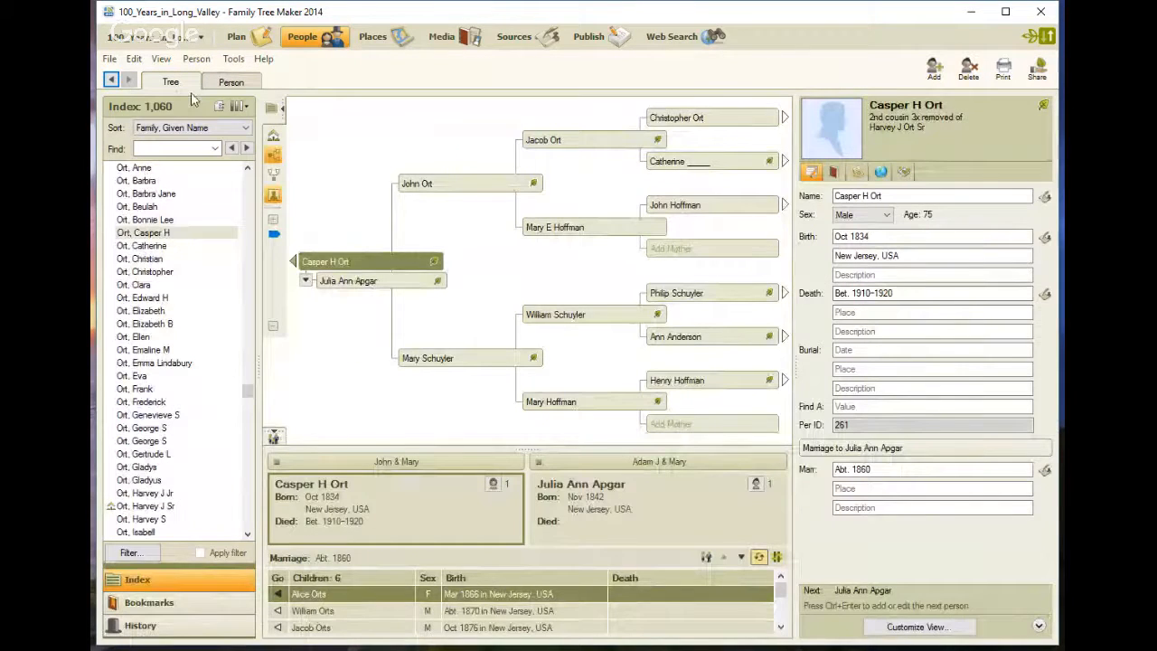
pyautogui.moveTo(439, 265)
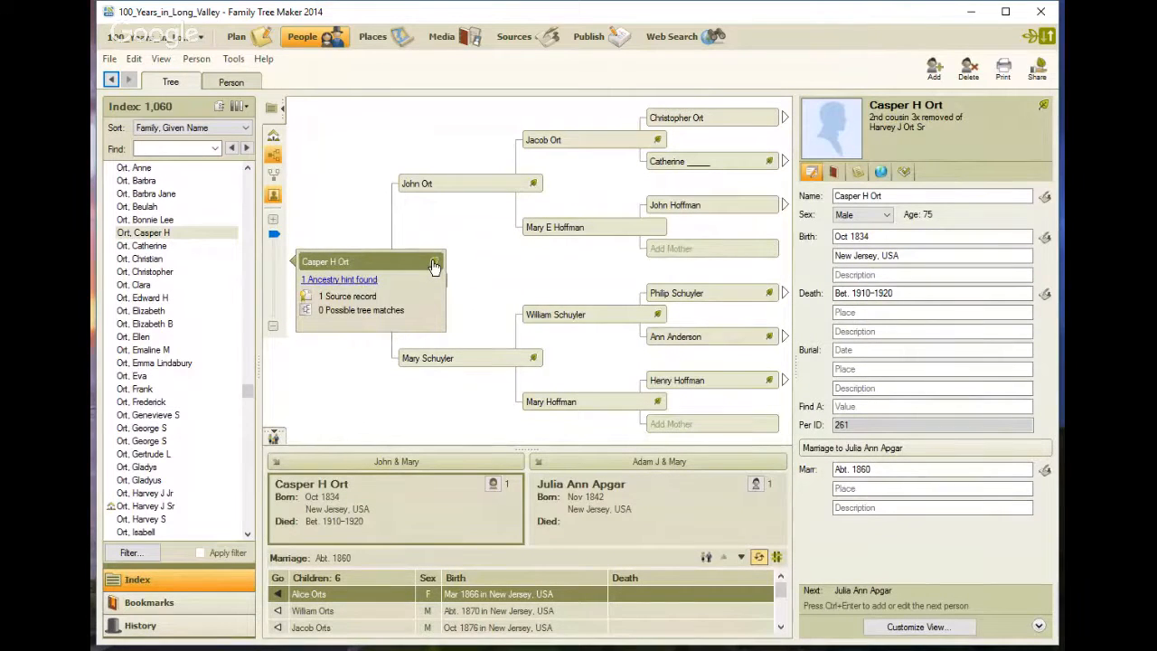
pyautogui.click(435, 269)
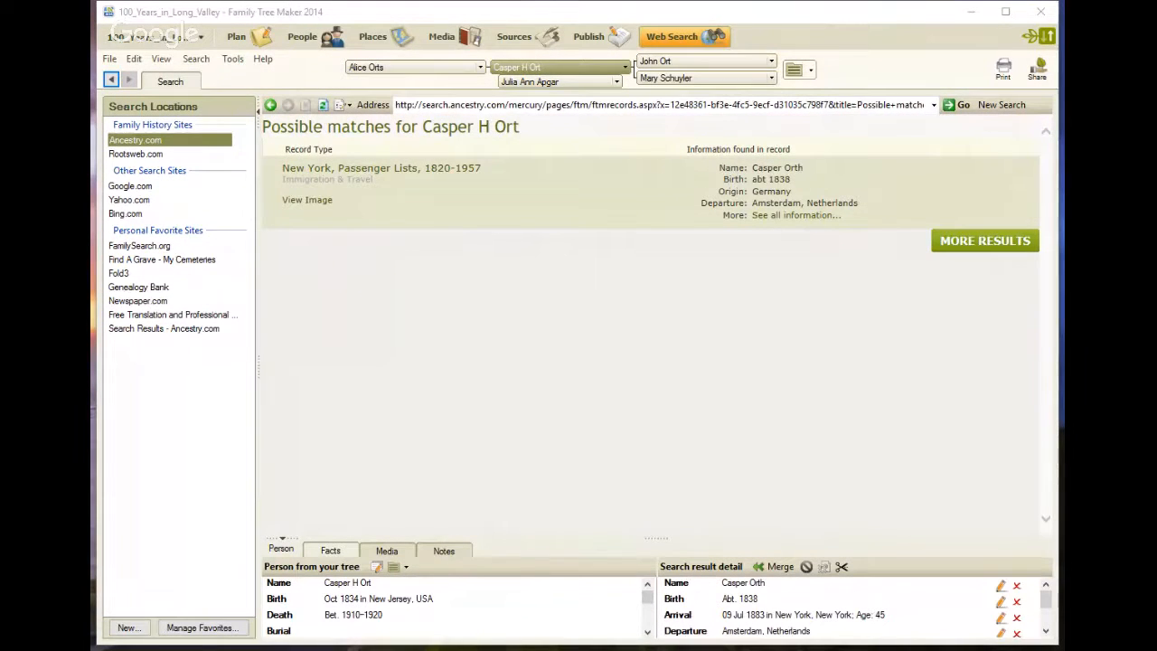
pyautogui.click(506, 105)
pyautogui.write('http://search.ancestry.com/cgi-bin/sse.dll?db=1880usfedcen&indiv=try&h=49649208')
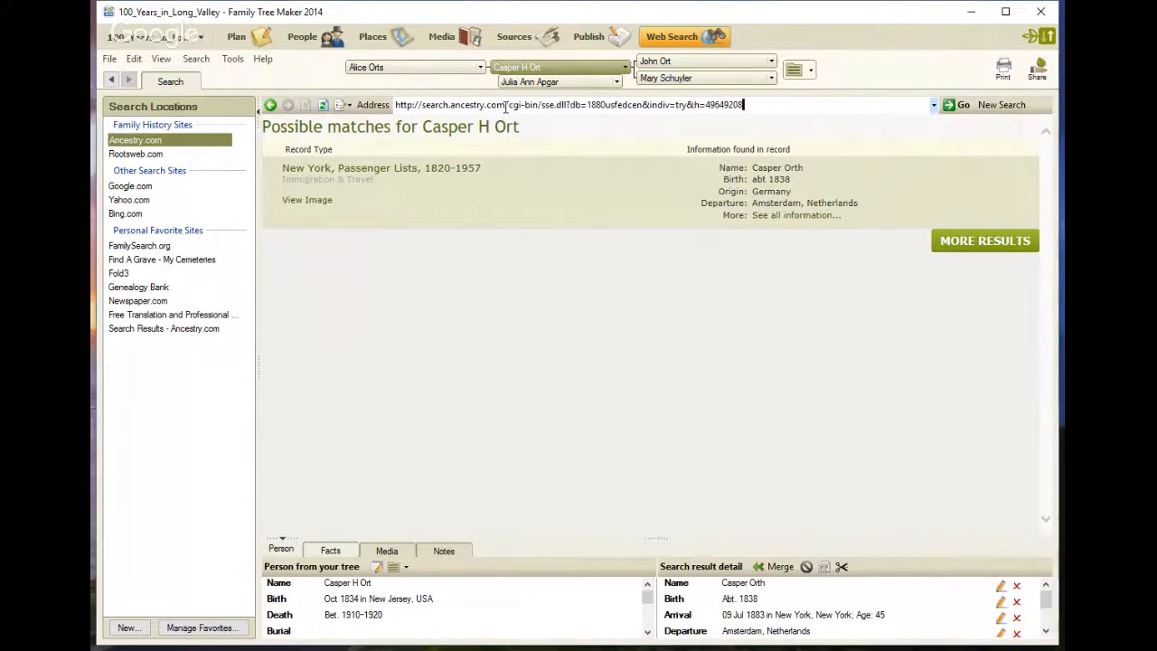
pyautogui.press('Return')
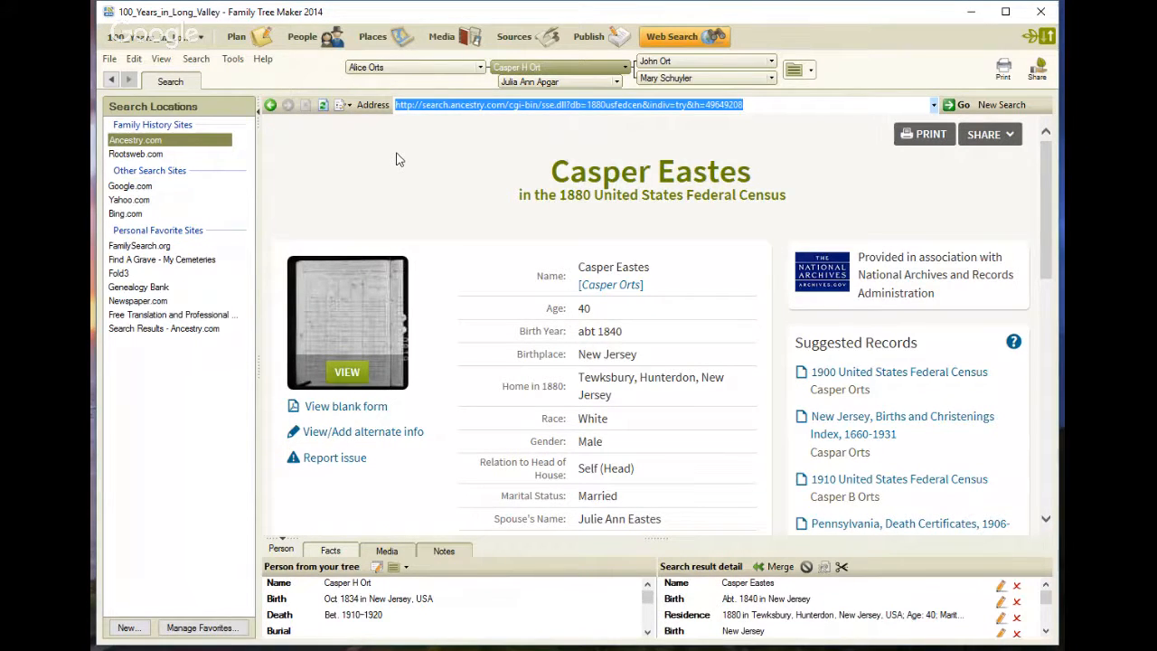
pyautogui.scroll(-4, 398, 159)
pyautogui.scroll(-2, 396, 160)
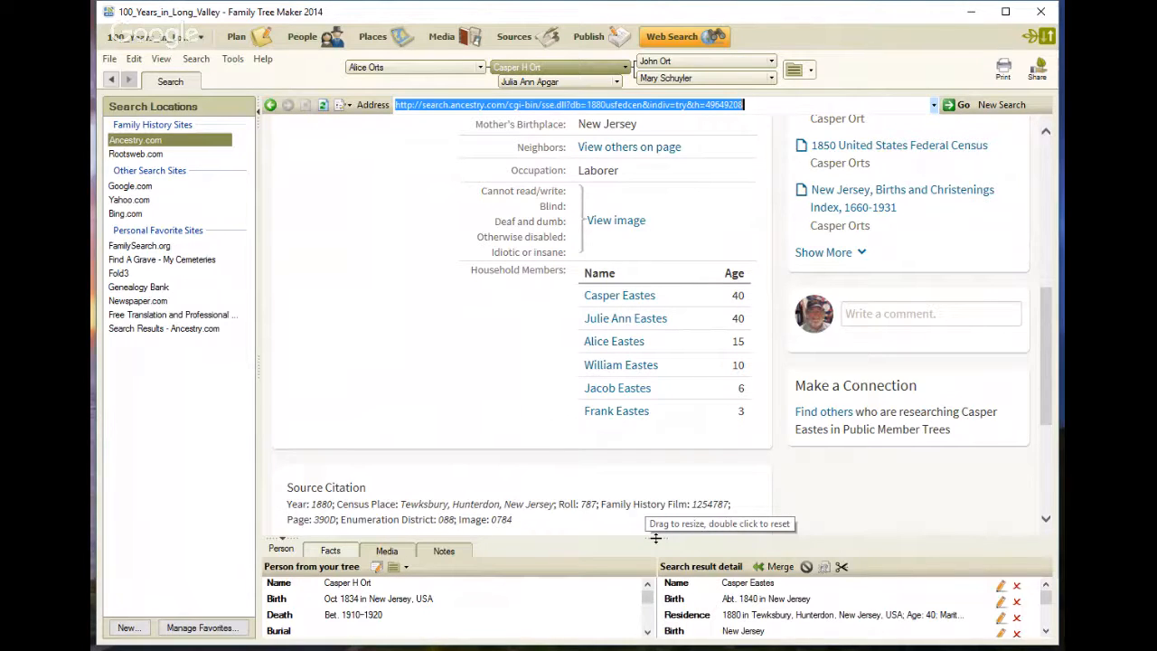
# - Enlarge the comparison area and compare the tree person's family details with the 1880 census record
pyautogui.moveTo(655, 538); pyautogui.dragTo(660, 452)
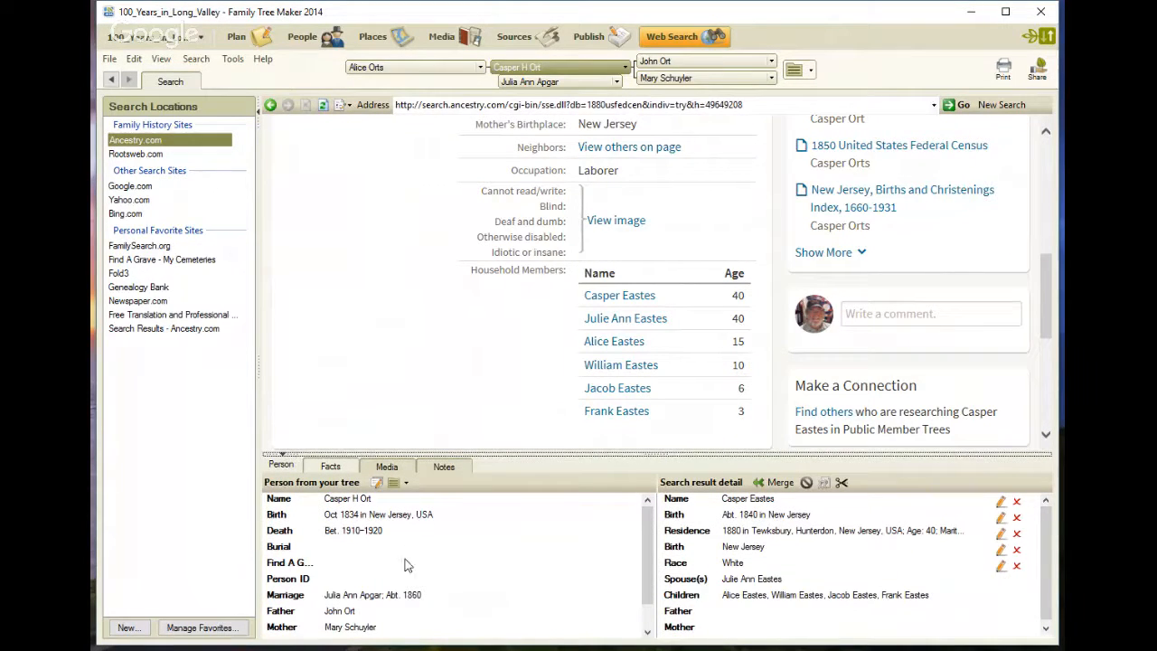
pyautogui.scroll(-1, 449, 564)
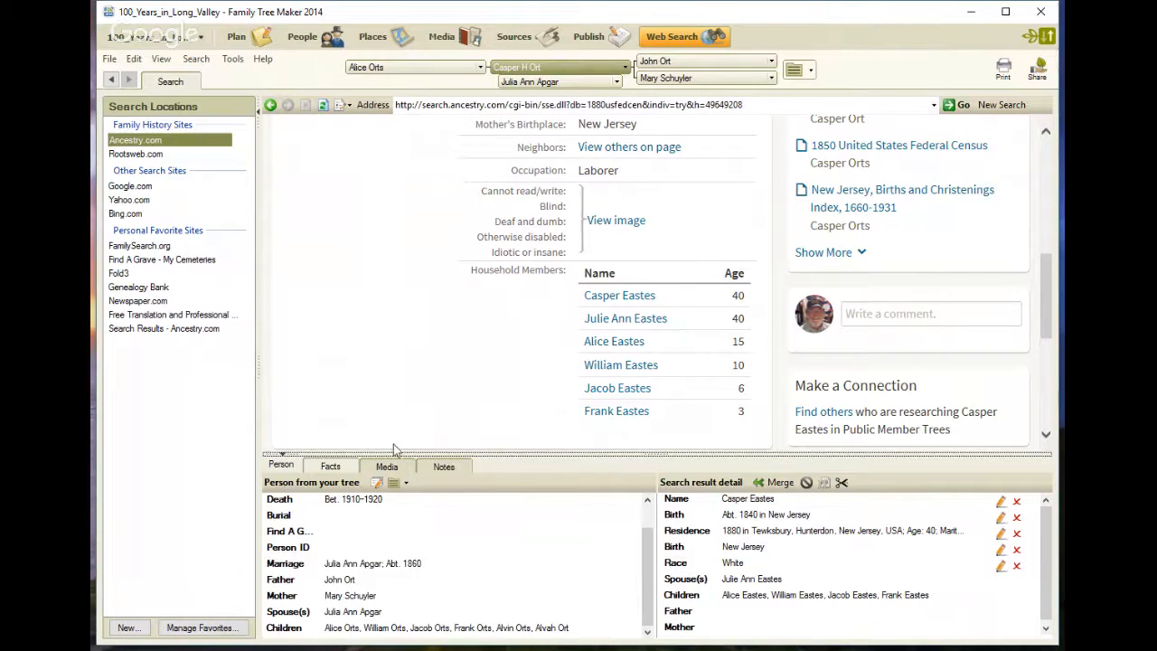
pyautogui.scroll(5, 383, 415)
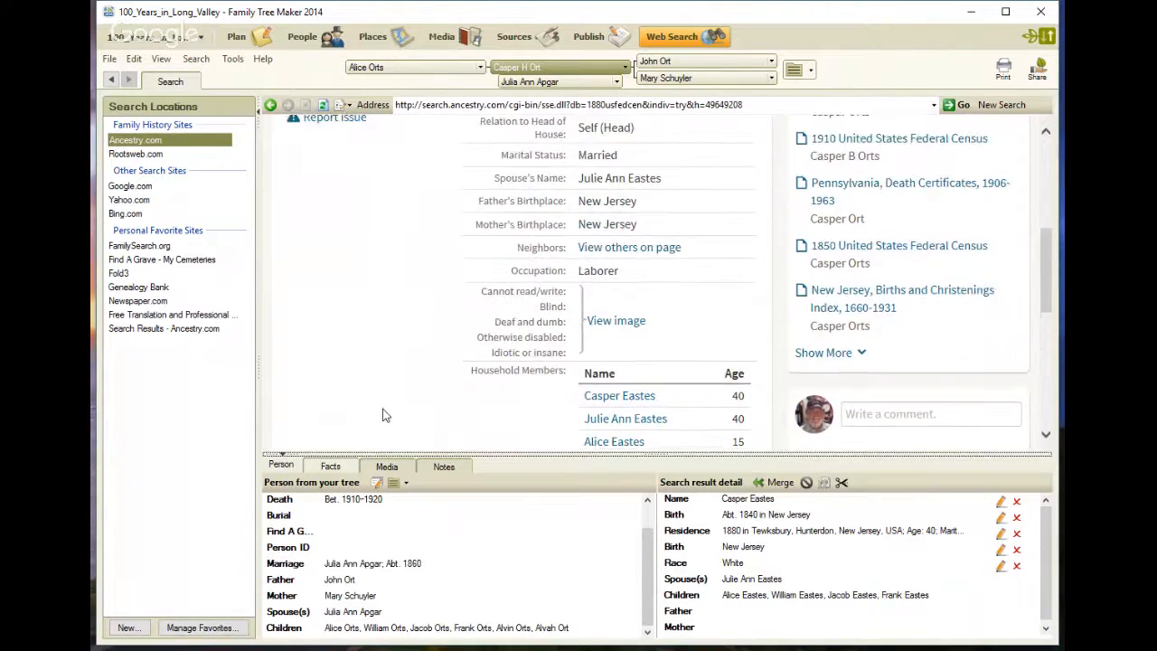
pyautogui.scroll(3, 382, 414)
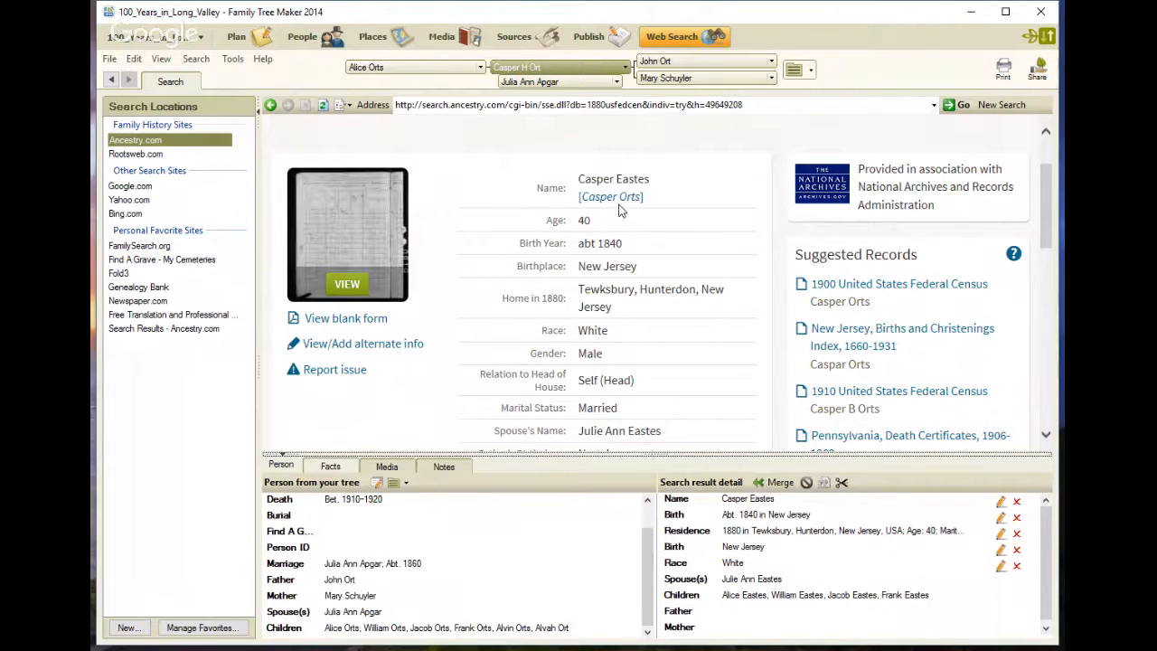
# - Open the 1880 census page image and magnify the highlighted household entries
pyautogui.click(346, 285)
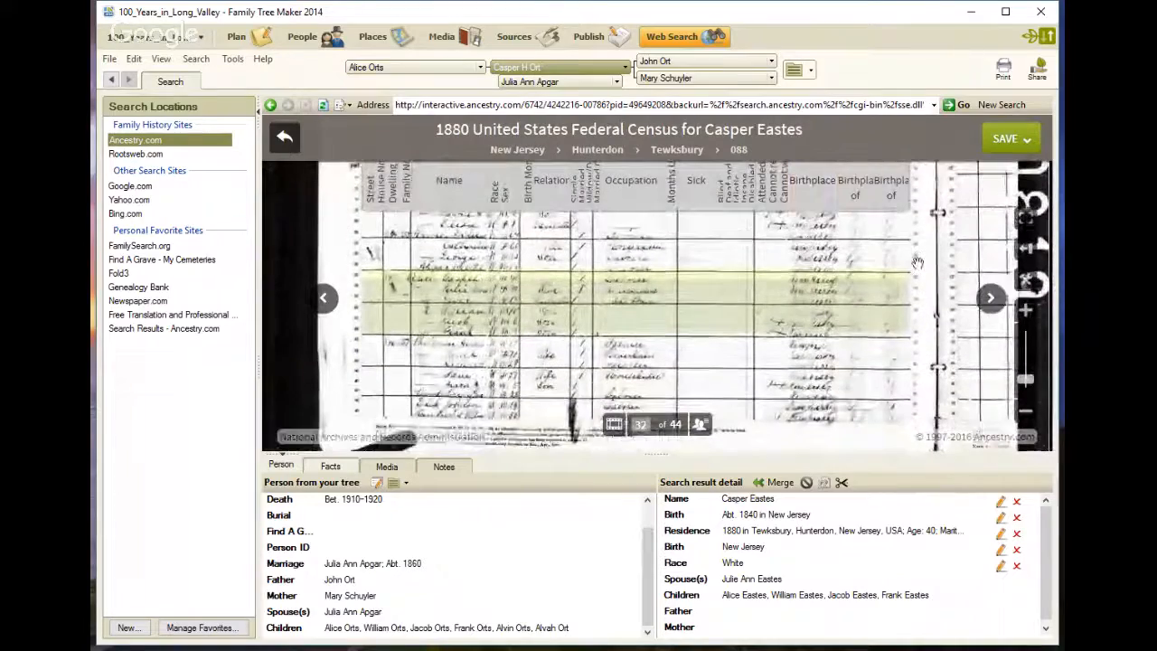
pyautogui.click(1025, 310)
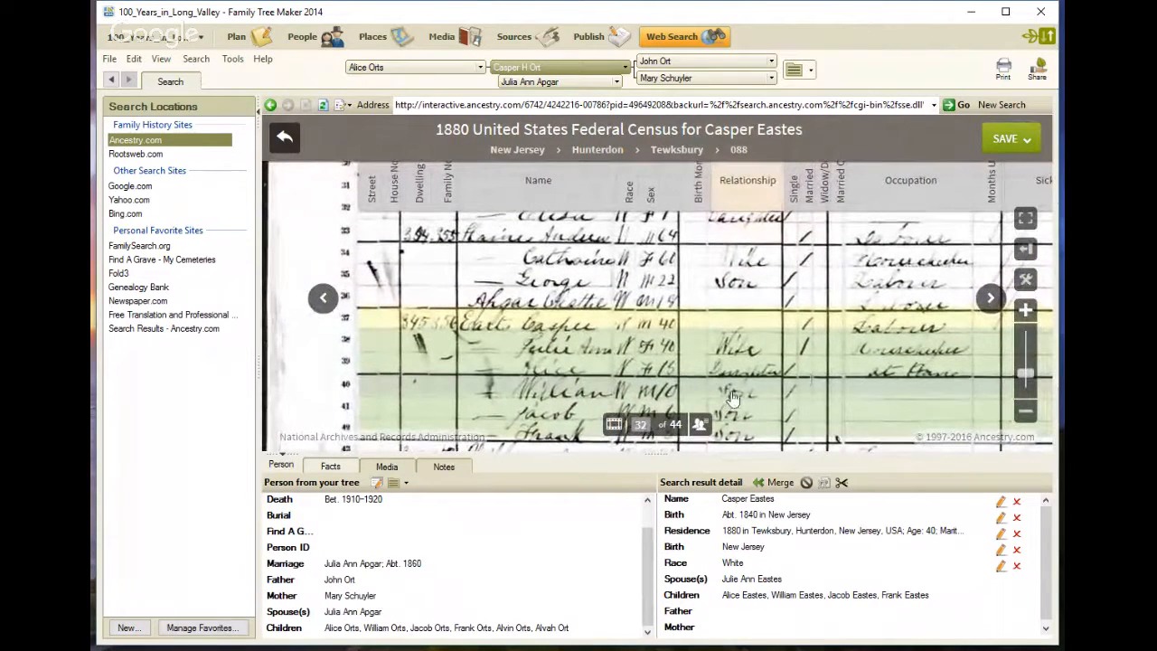
pyautogui.click(1025, 310)
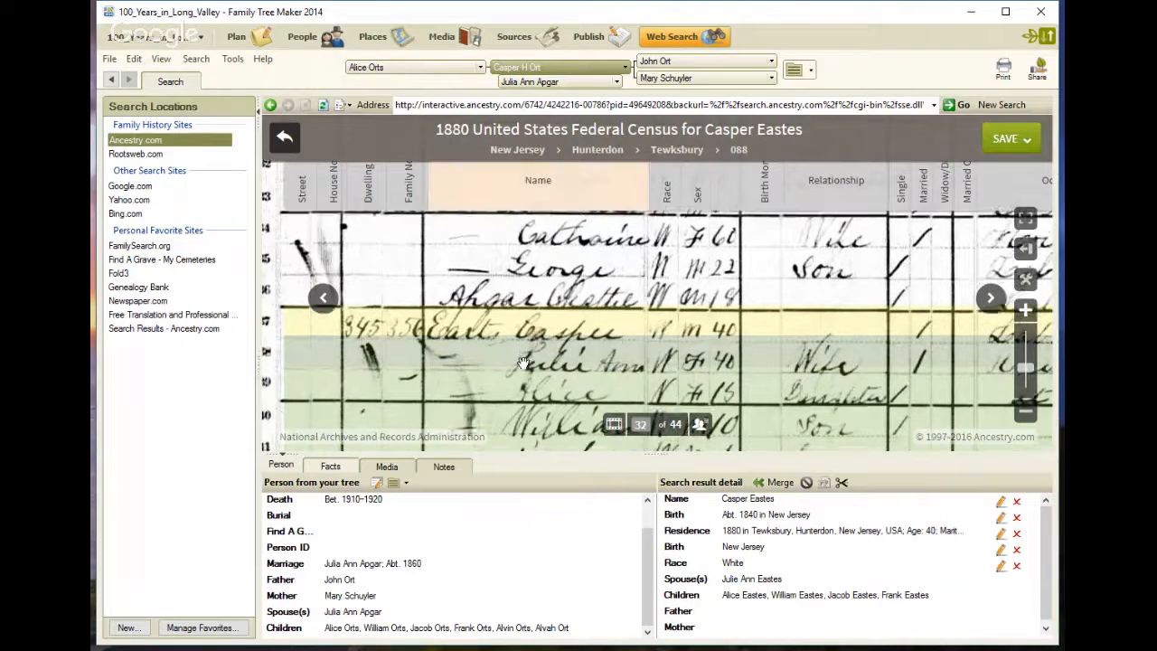
# - Examine the handwritten surname, ditto marks and given names of the highlighted household on the census image
pyautogui.scroll(-1, 520, 364)
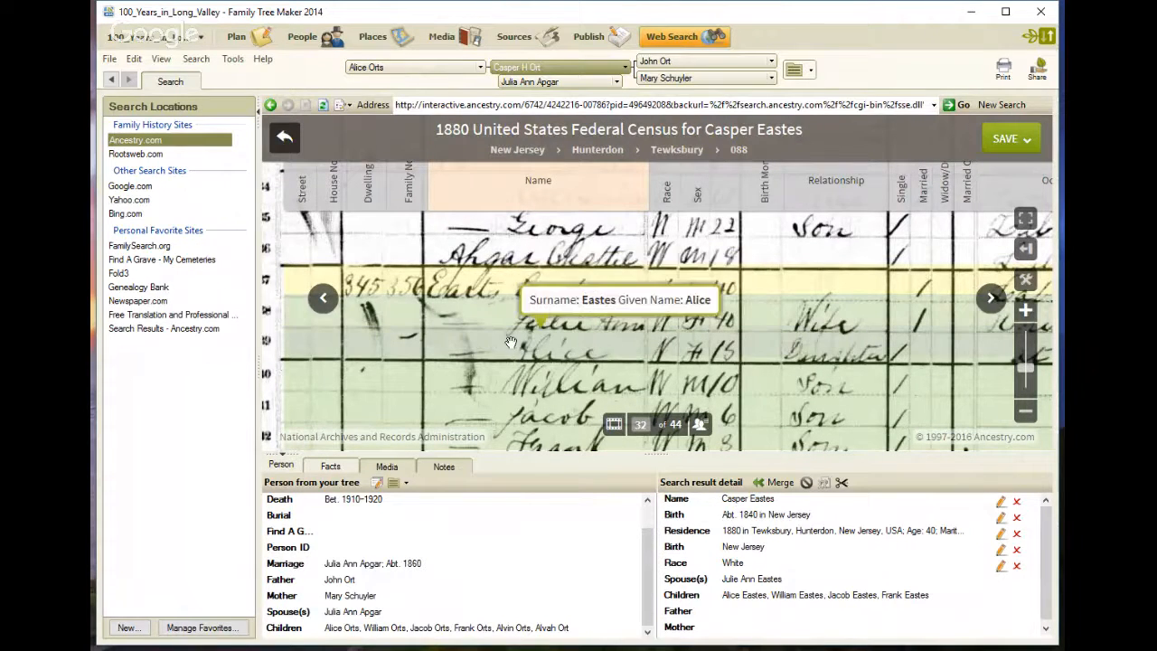
pyautogui.moveTo(504, 344); pyautogui.dragTo(511, 432)
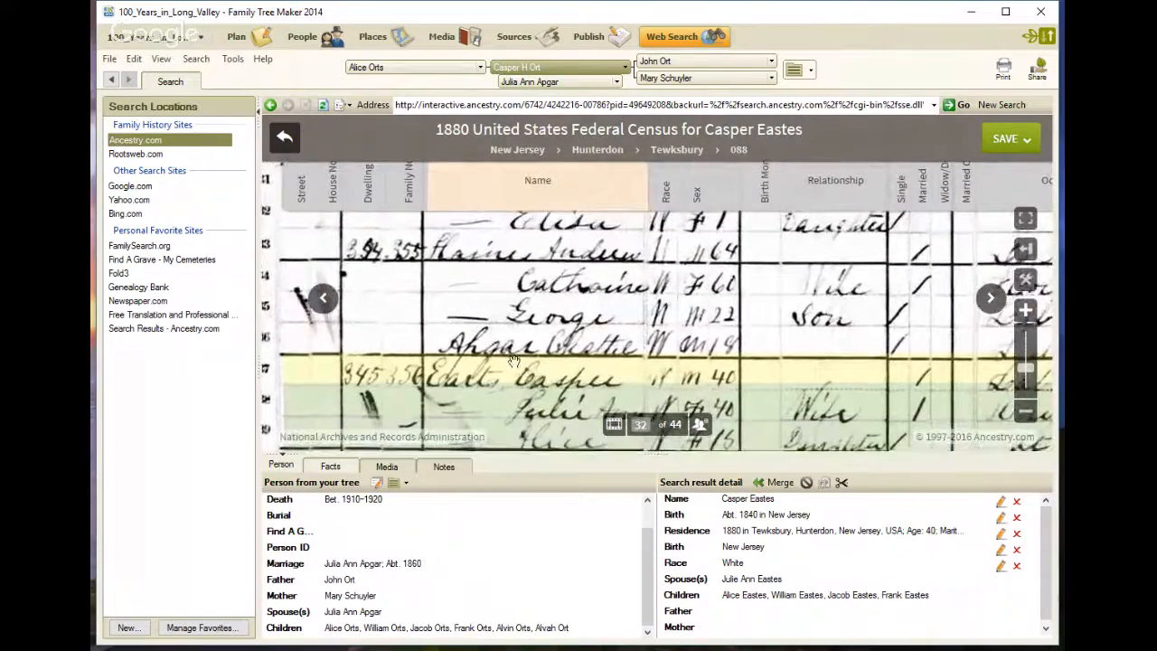
pyautogui.moveTo(511, 300); pyautogui.dragTo(510, 234)
pyautogui.moveTo(491, 351); pyautogui.dragTo(495, 318)
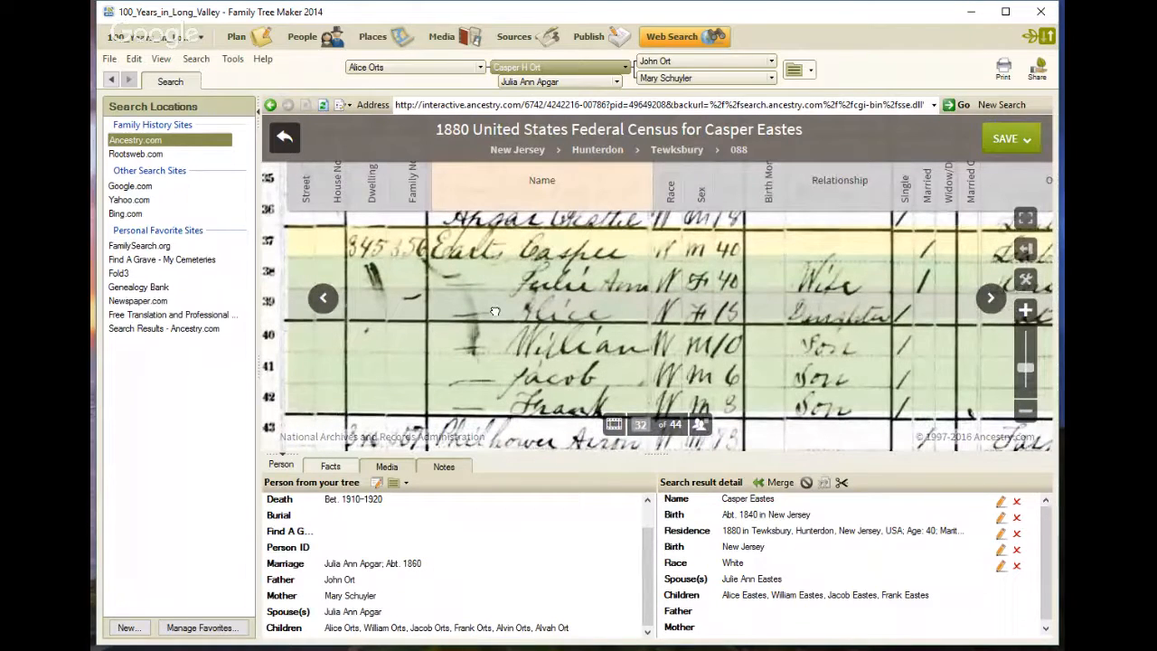
pyautogui.moveTo(496, 311)
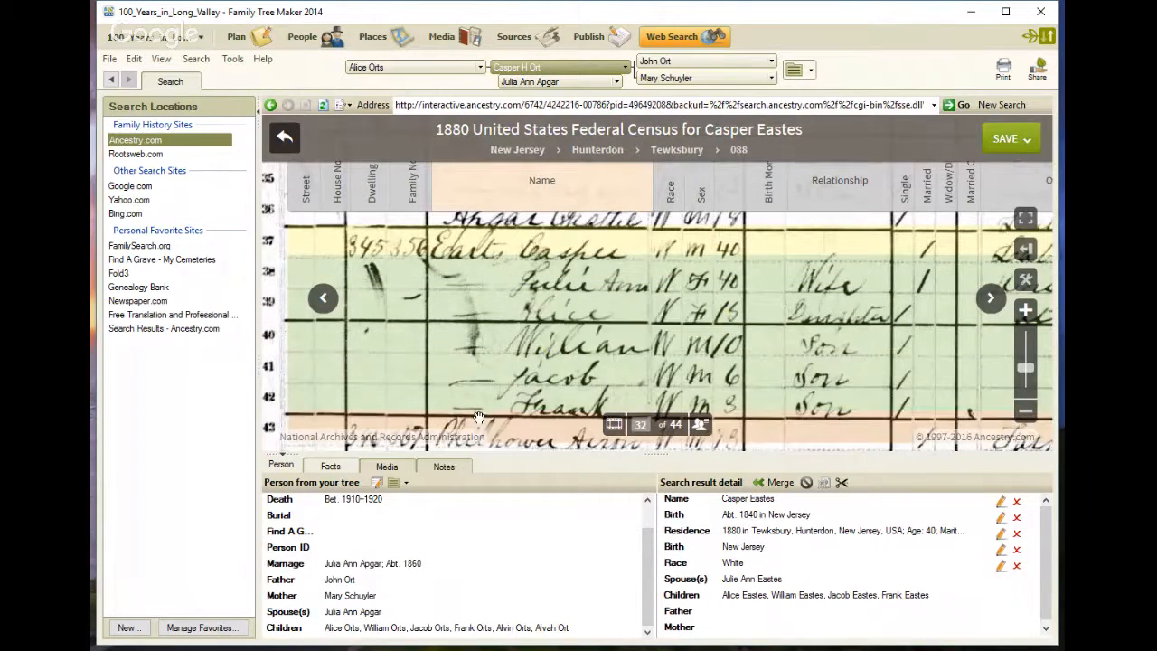
pyautogui.moveTo(479, 416)
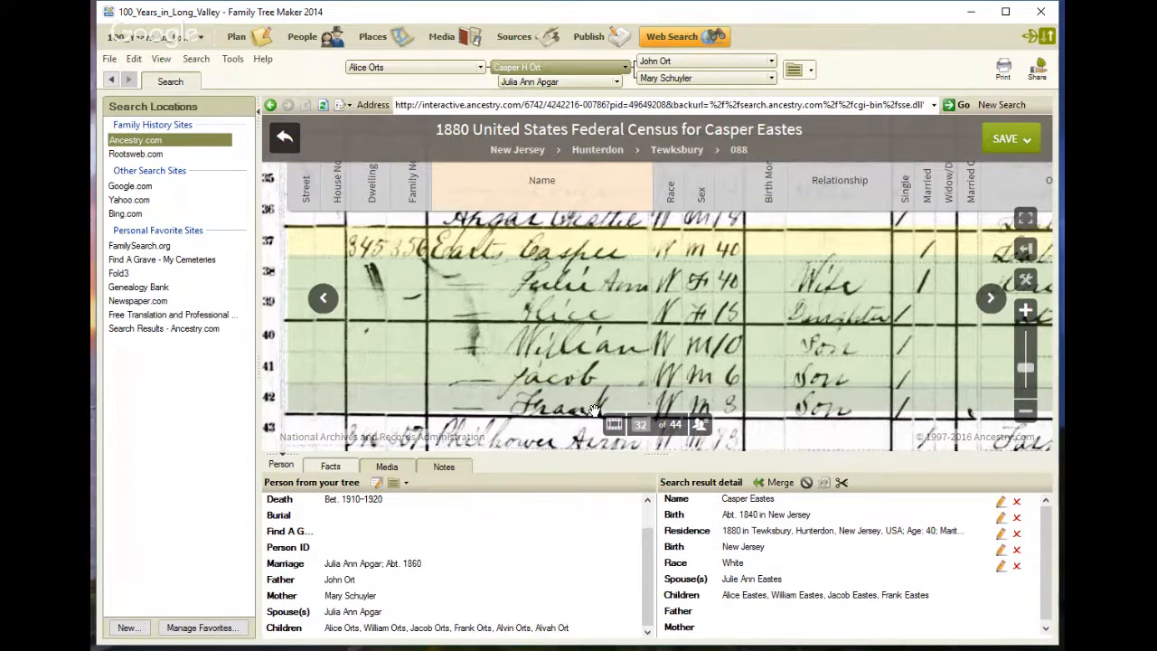
pyautogui.moveTo(621, 312)
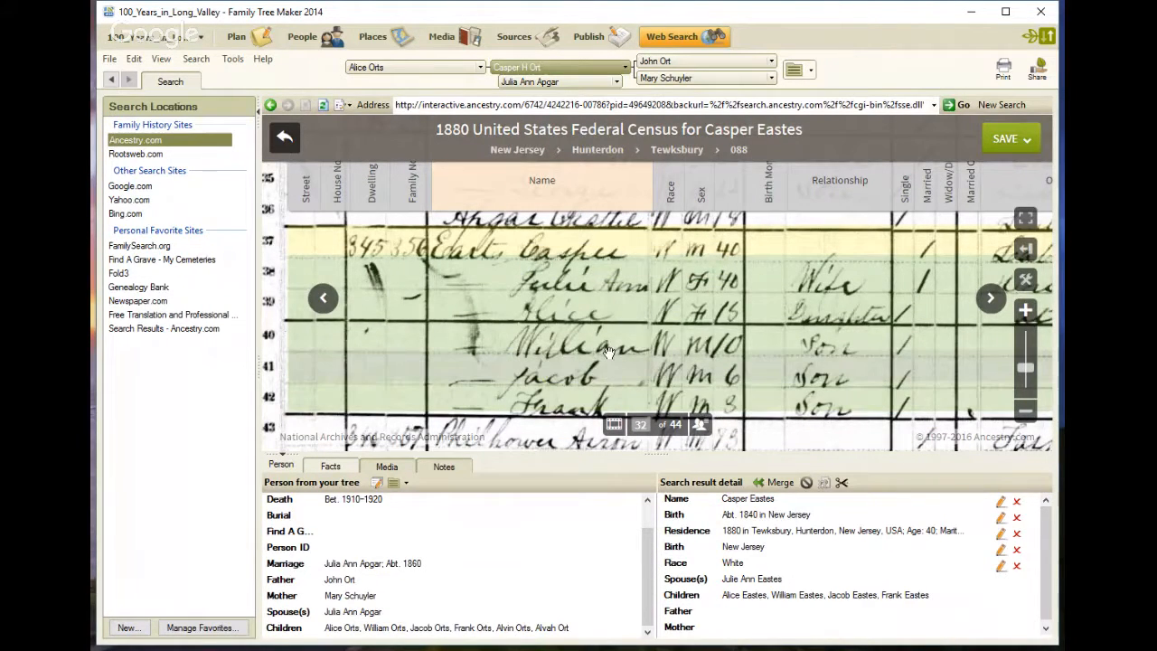
pyautogui.moveTo(583, 414)
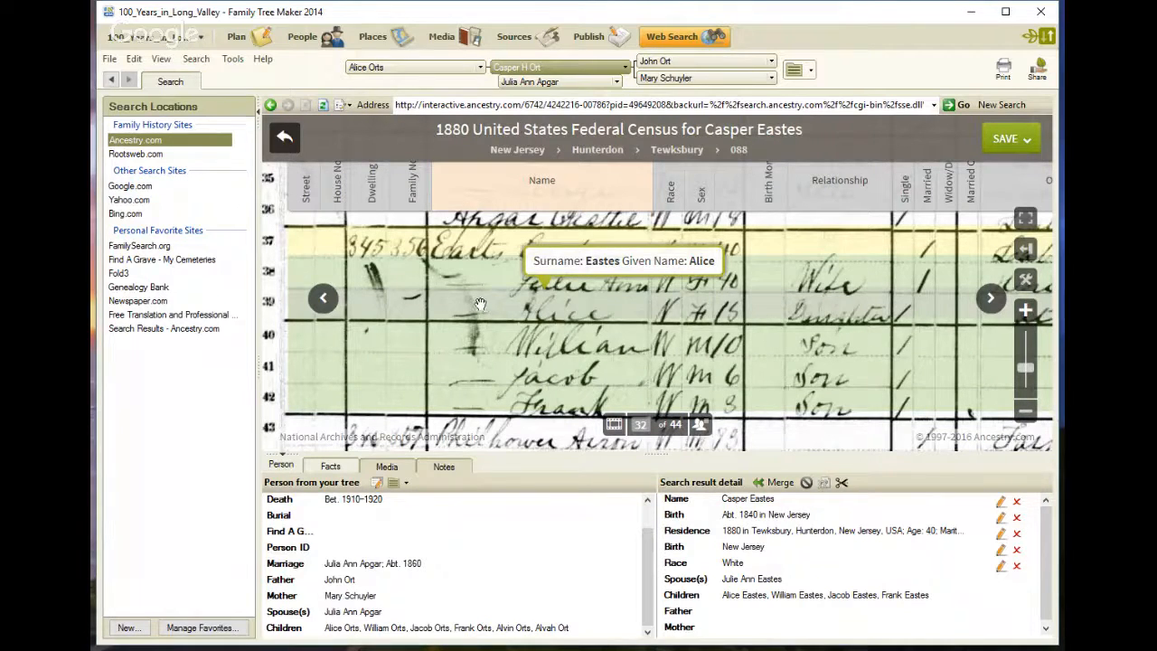
pyautogui.moveTo(435, 264)
# - Return to the 1880 census record page and highlight the bracketed alternate name
pyautogui.click(285, 141)
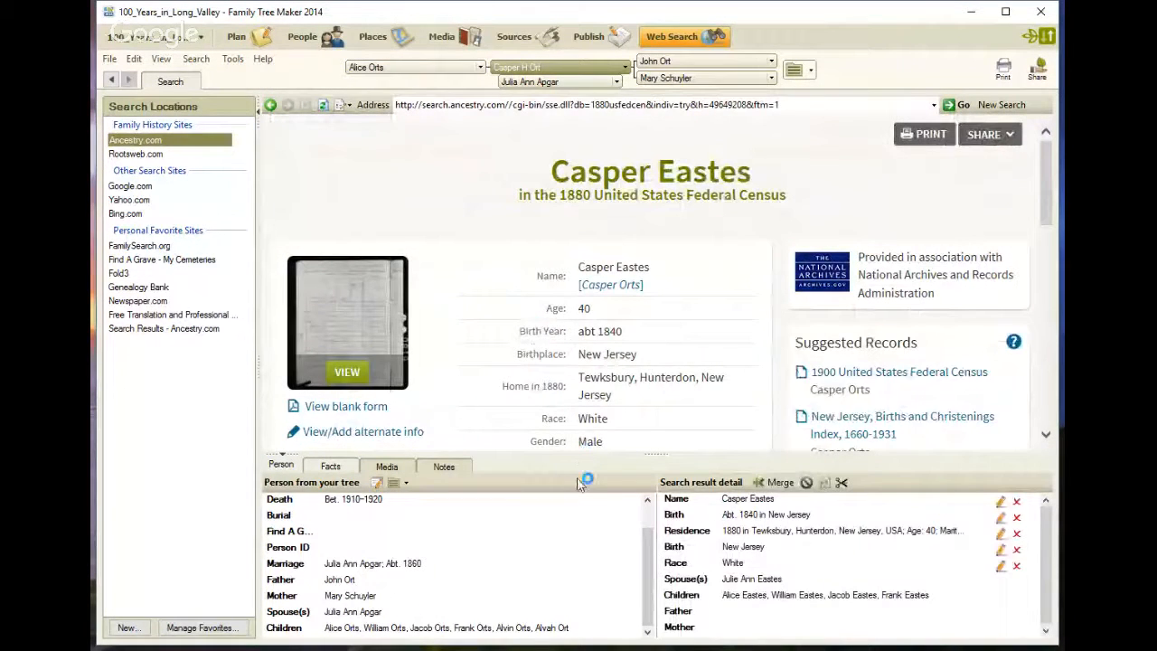
pyautogui.moveTo(648, 577)
pyautogui.mouseDown()
pyautogui.moveTo(643, 545)
pyautogui.moveTo(654, 586)
pyautogui.mouseUp()
pyautogui.moveTo(688, 290); pyautogui.dragTo(574, 299)
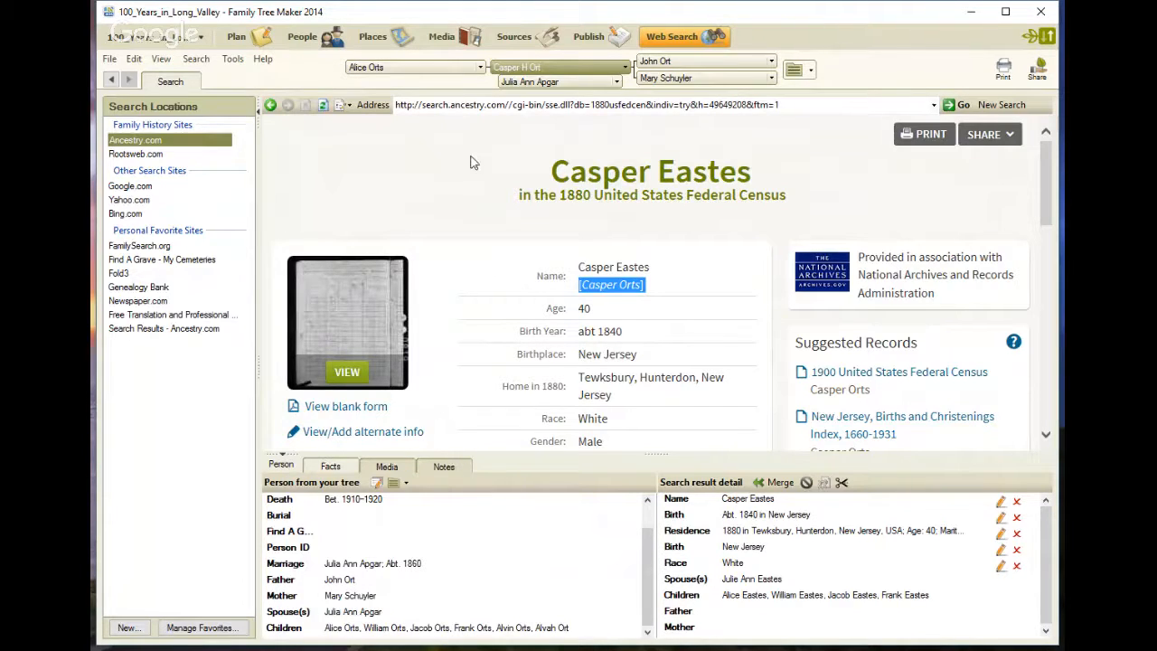
# - Go back to the husband's family tree and enlarge the family group area to show all the children
pyautogui.click(302, 41)
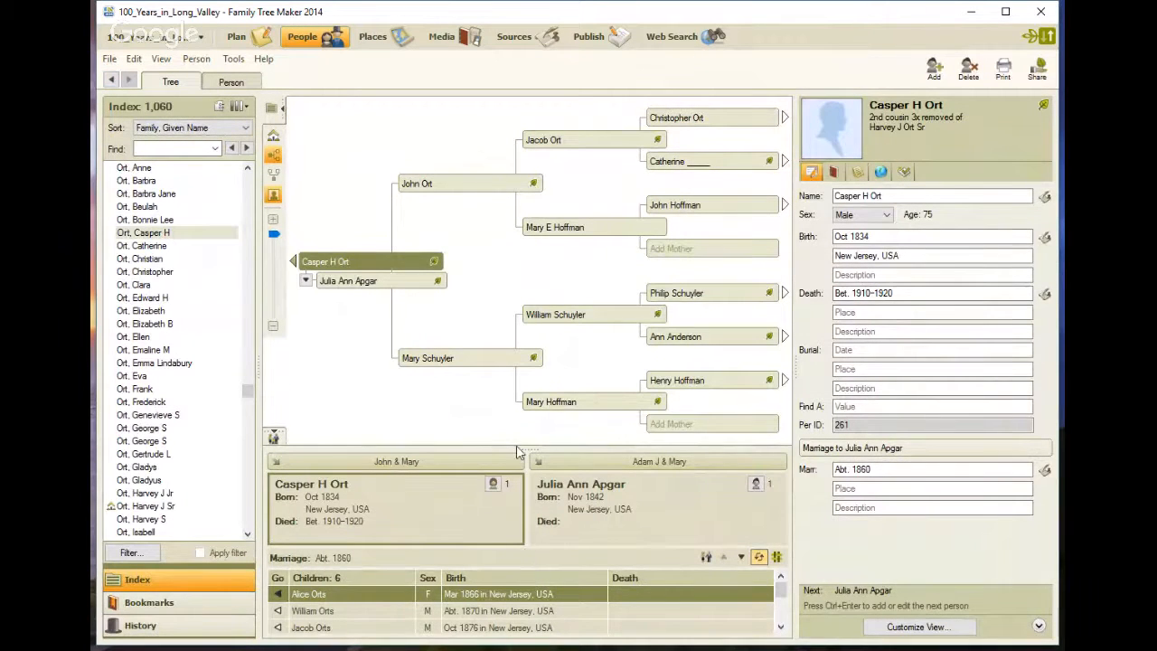
pyautogui.moveTo(521, 449); pyautogui.dragTo(514, 343)
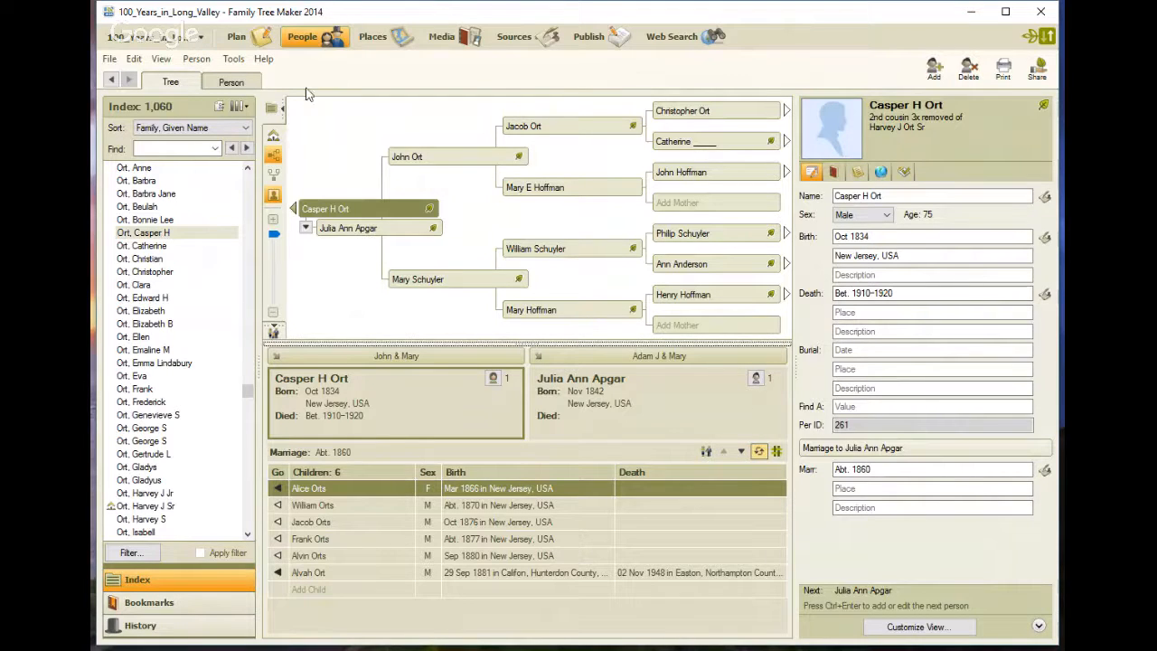
# - Add the task "1880 Census - 6 Children" with category Locate to the wife's task list
pyautogui.moveTo(359, 235)
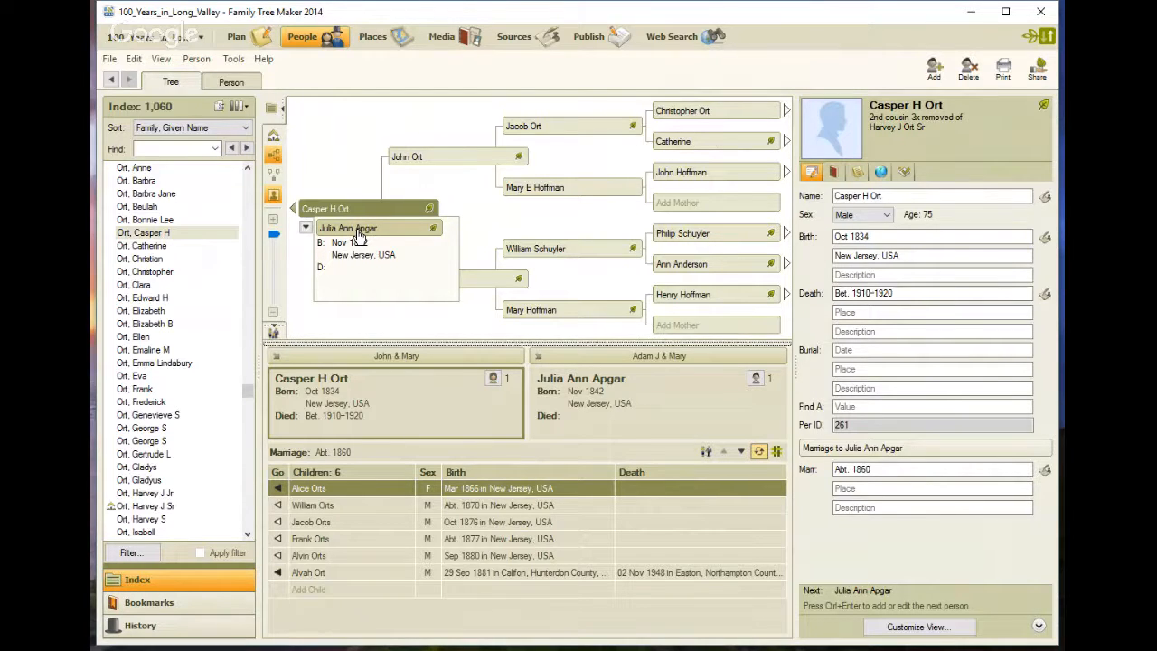
pyautogui.click(360, 231)
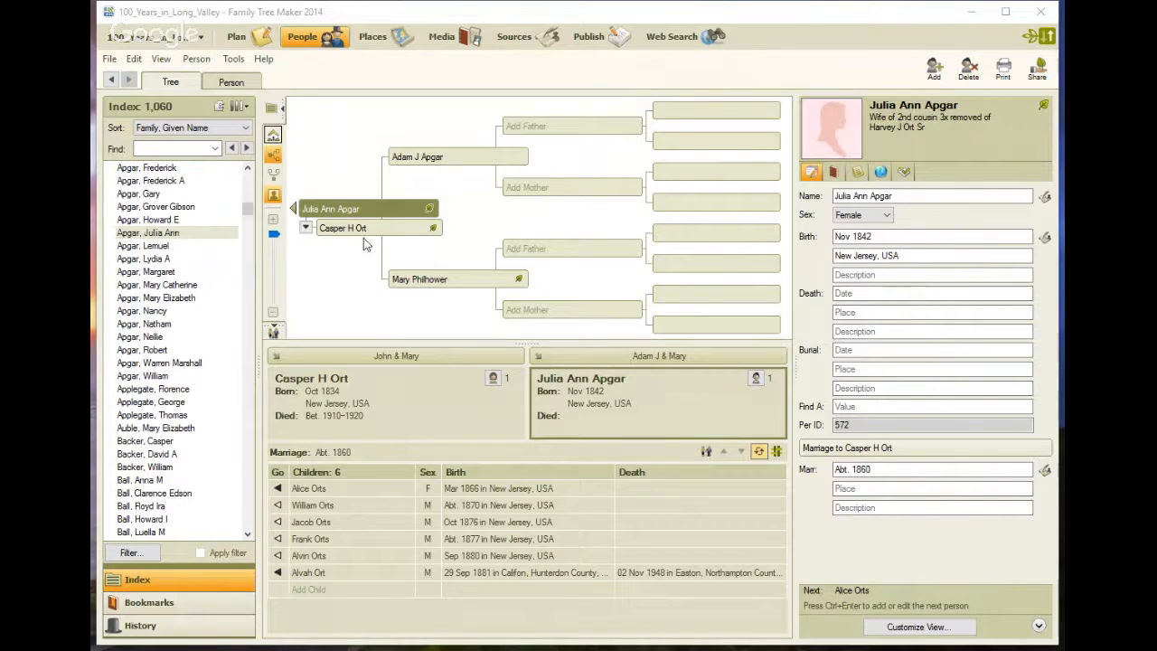
pyautogui.click(228, 81)
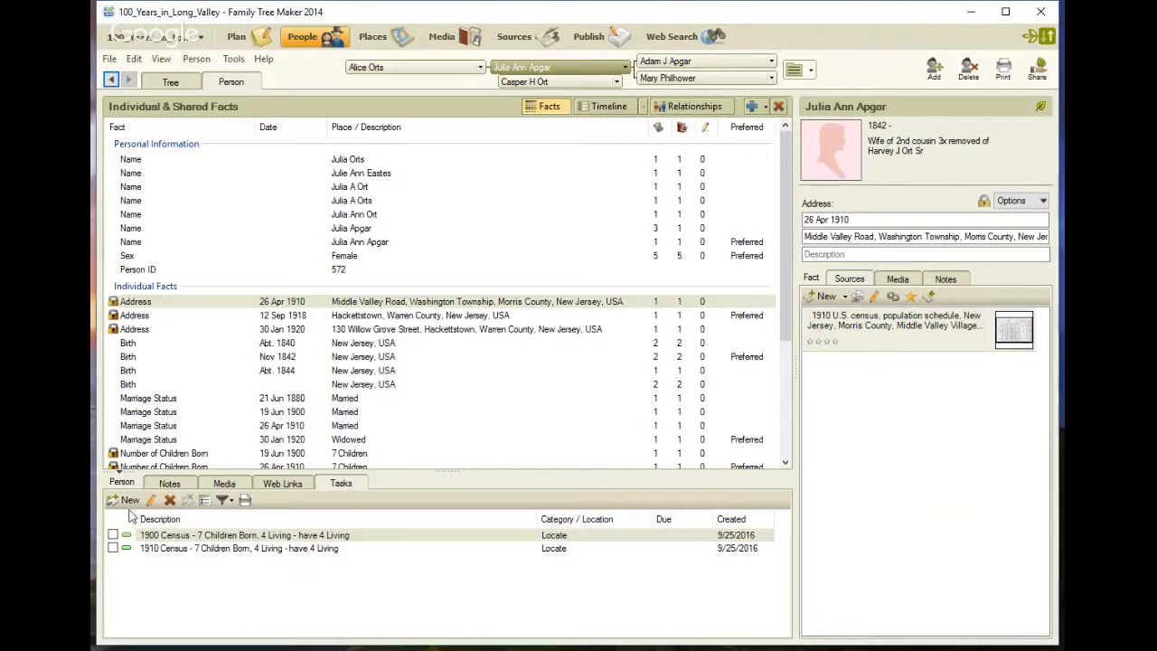
pyautogui.click(126, 500)
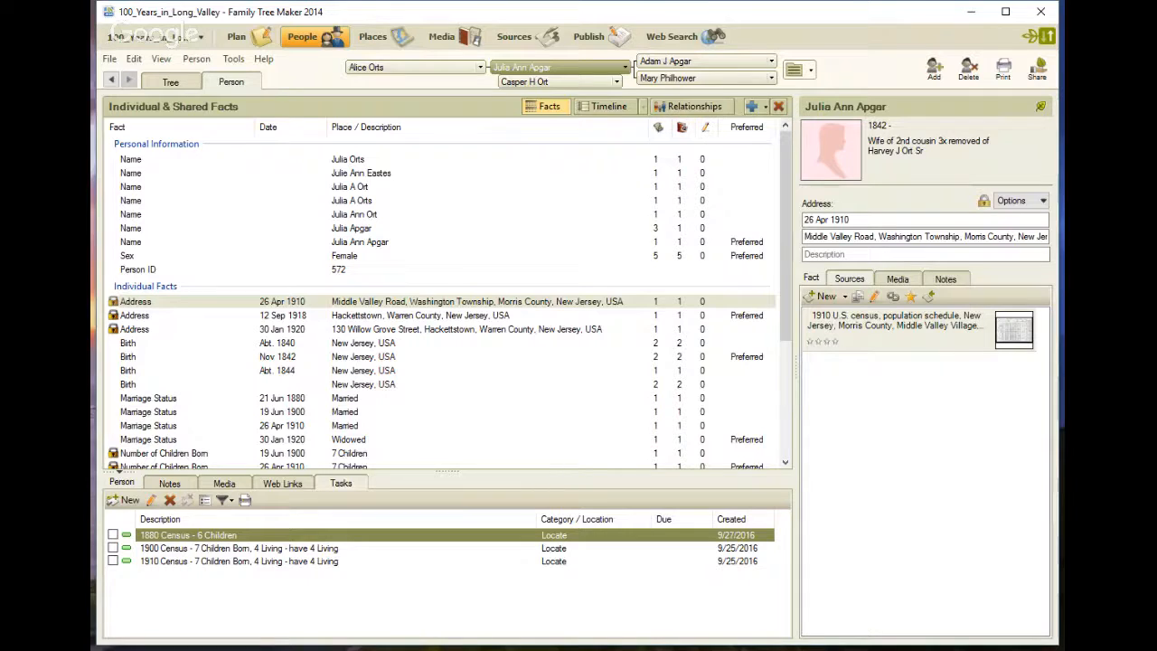
# - Open the Plan workspace to view the tree's overall task list
pyautogui.click(239, 38)
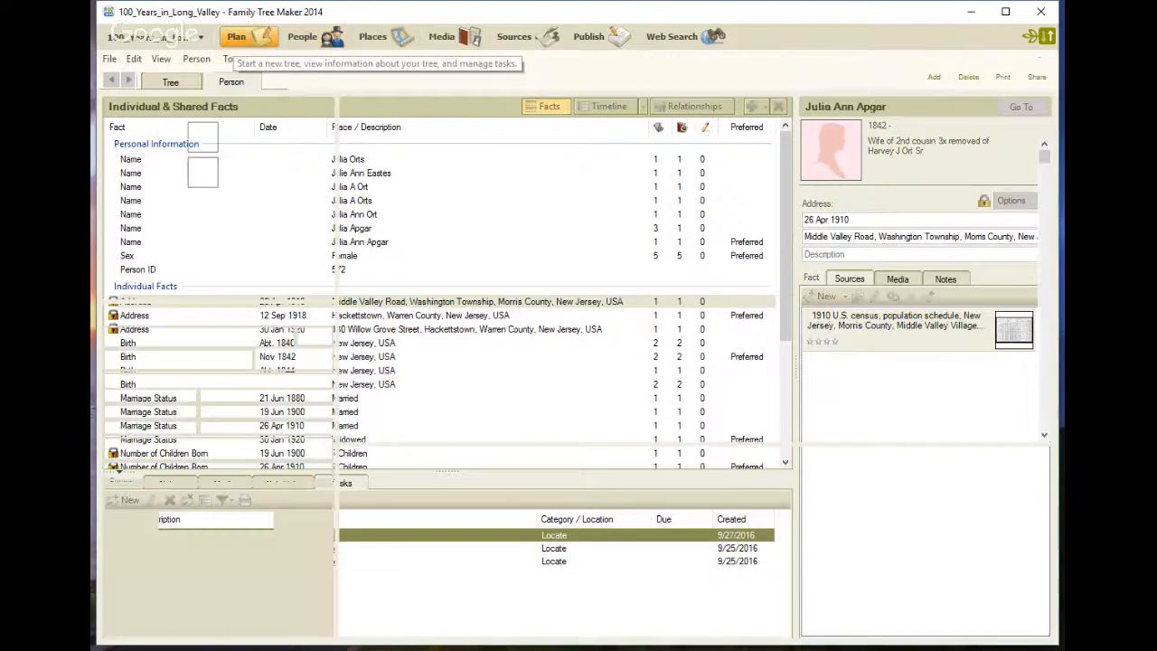